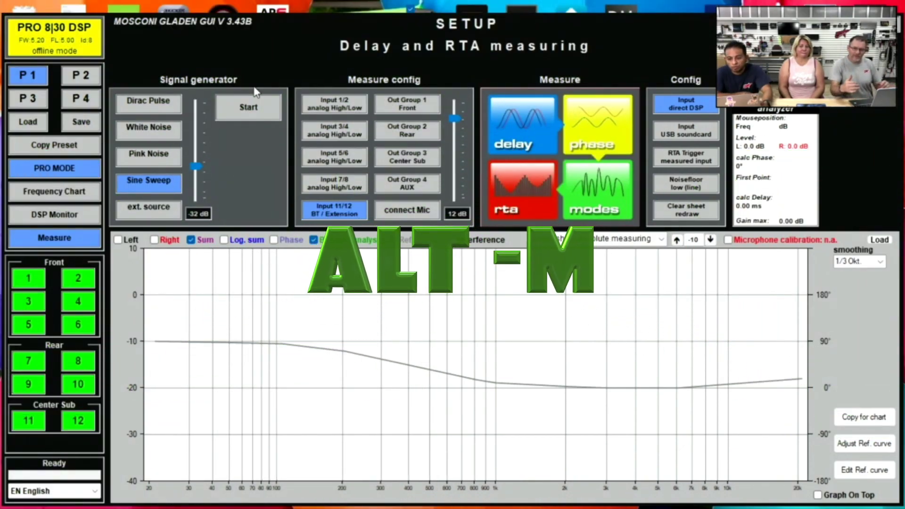
Open the Delay and RTA measuring page with Alt+M.
key(alt+m)
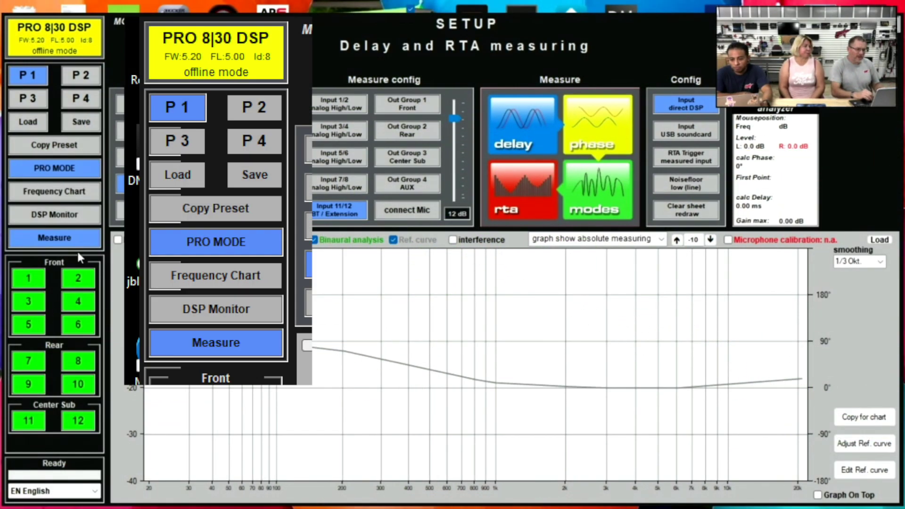
Switch the measure page to delay mode with Dirac Pulse as the signal generator.
click(179, 248)
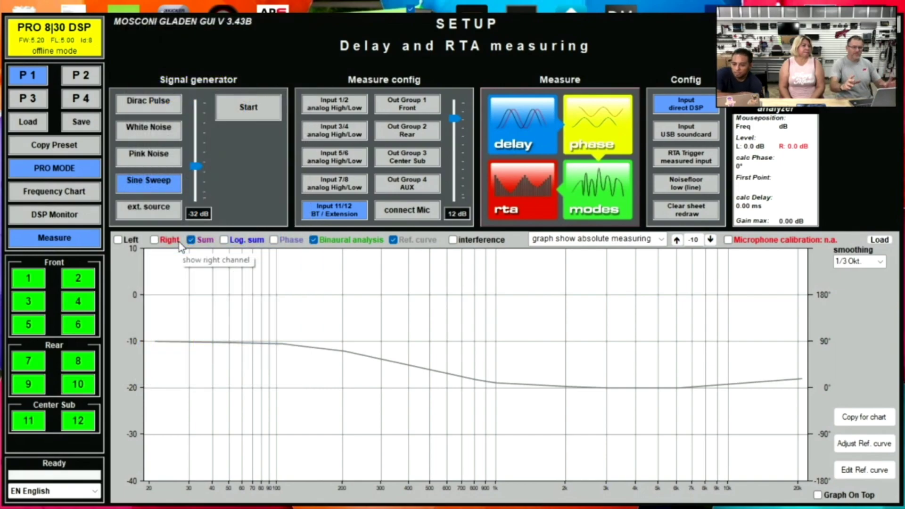
click(533, 129)
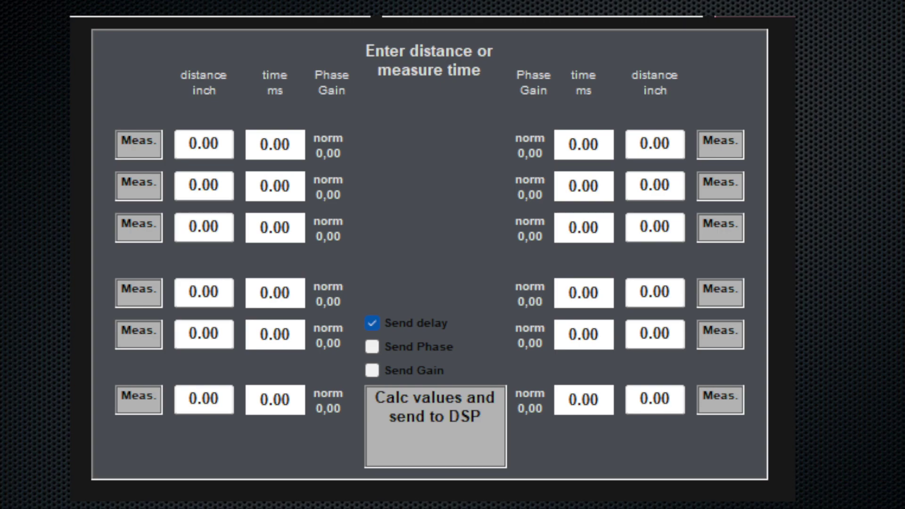
Enter distances of 36 and 50 inches for row 1, and 37 and 51 inches for row 2.
text(36)
key(Return)
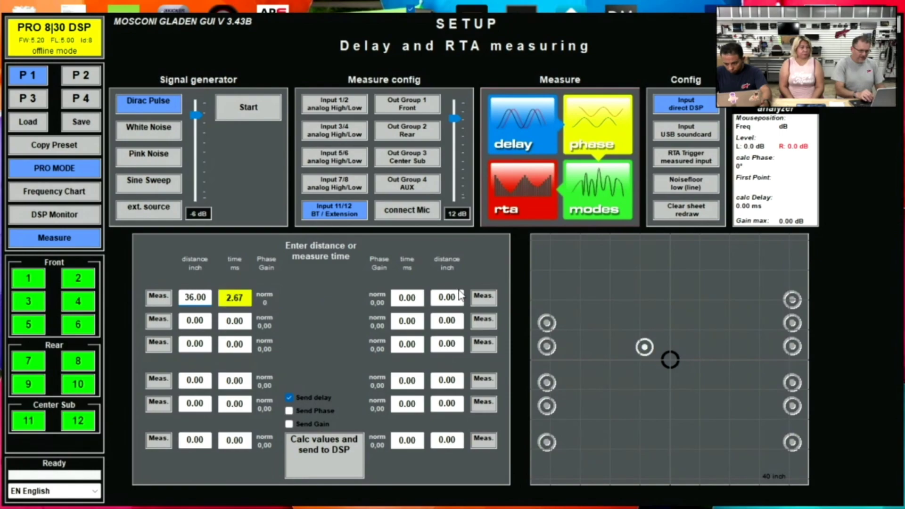
double_click(451, 297)
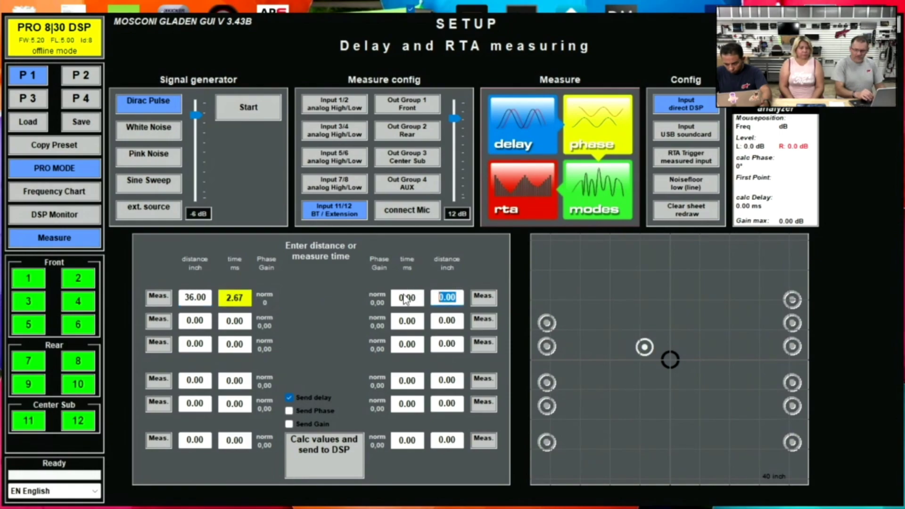
text(50)
key(Return)
double_click(195, 320)
text(3)
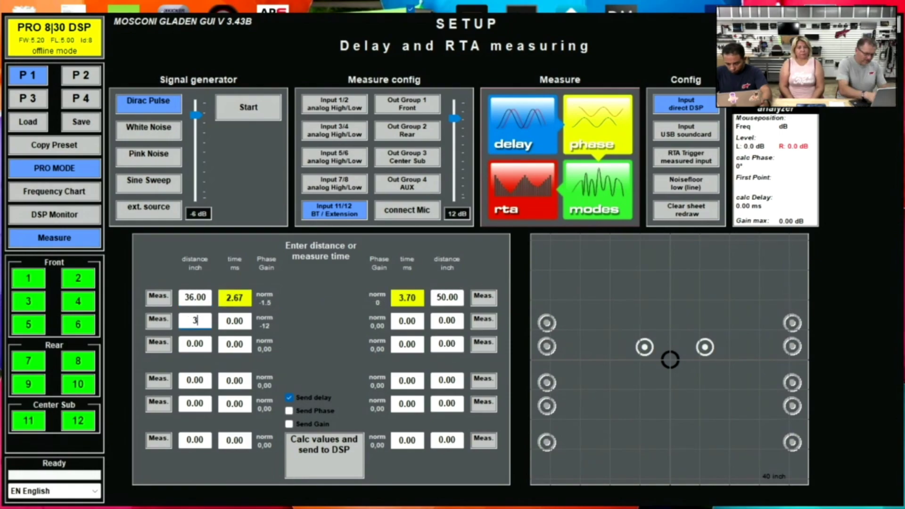
text(7)
key(Return)
double_click(447, 320)
text(5)
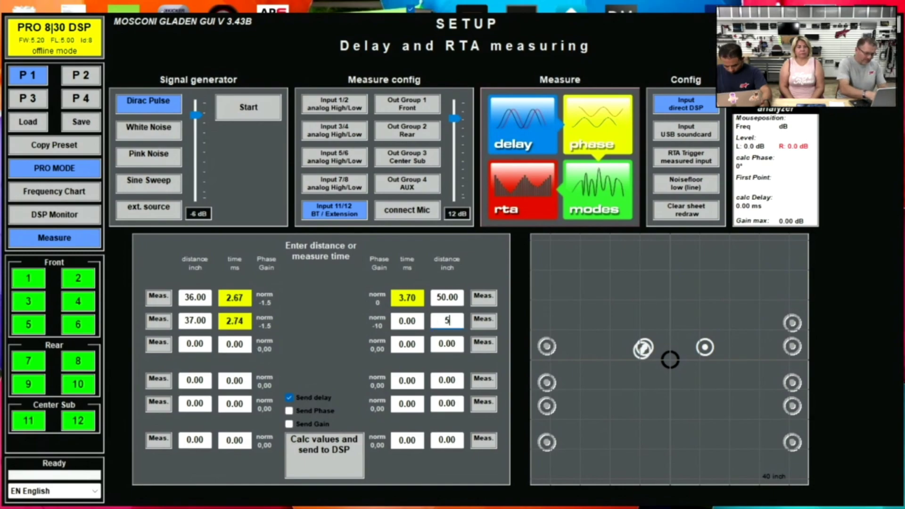
text(1)
key(Return)
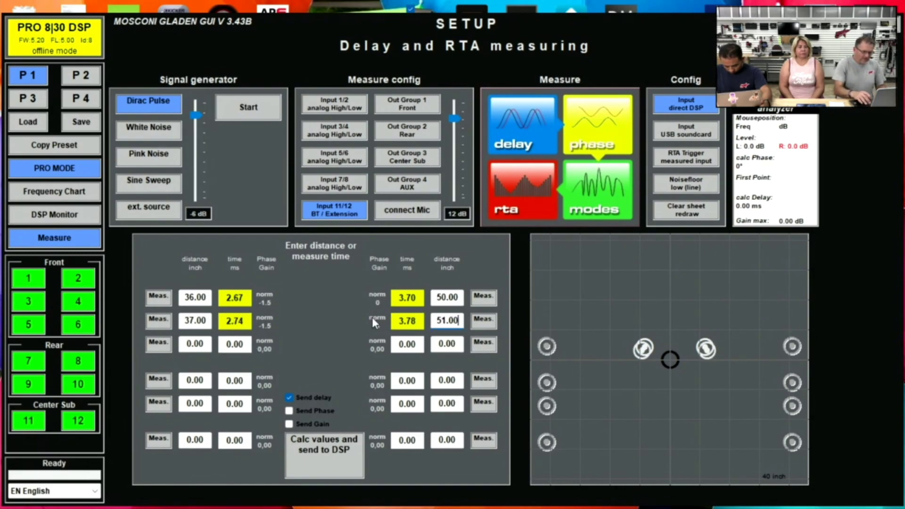
Enter row 3 distances of 45 and 49 inches, then select row 4's right distance.
click(206, 347)
drag(206, 347, 163, 344)
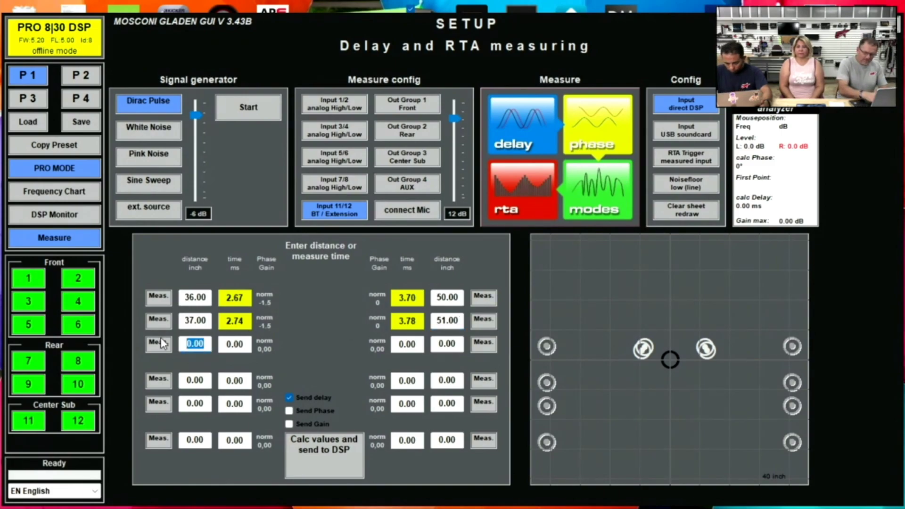
text(45)
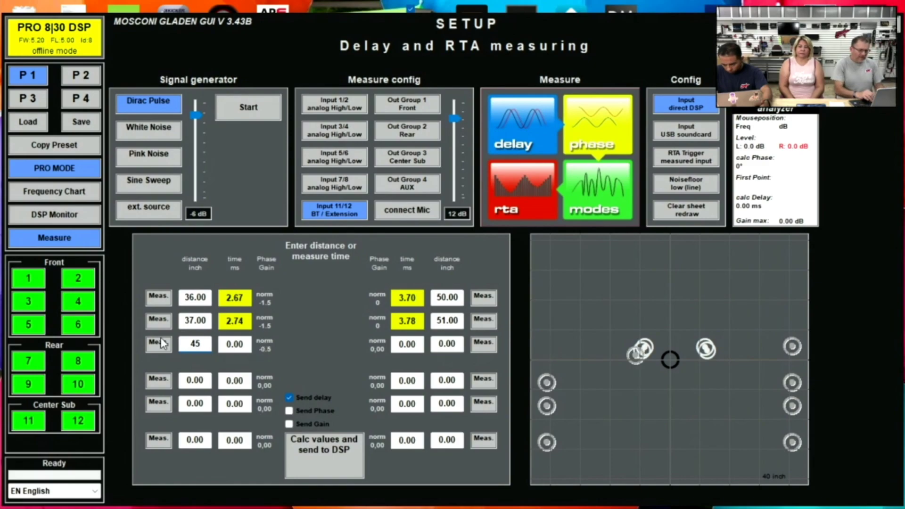
key(Return)
key(Tab)
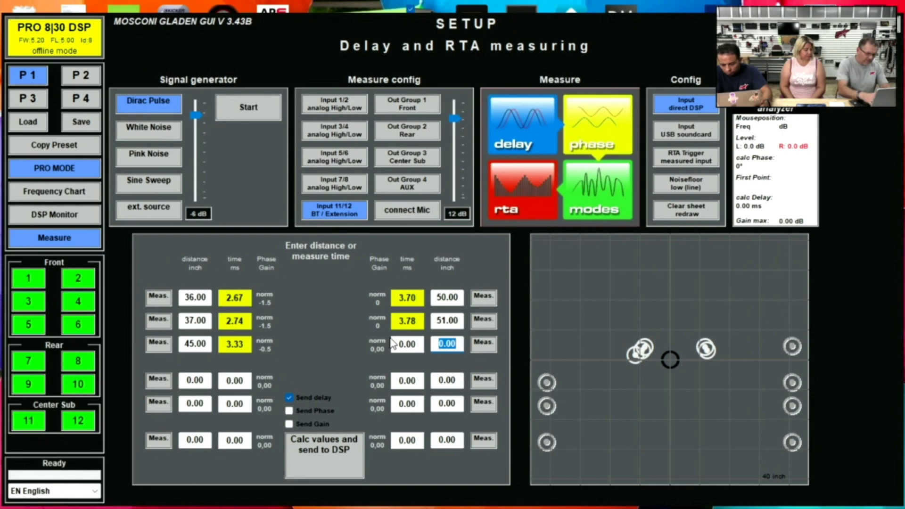
text(49)
key(Return)
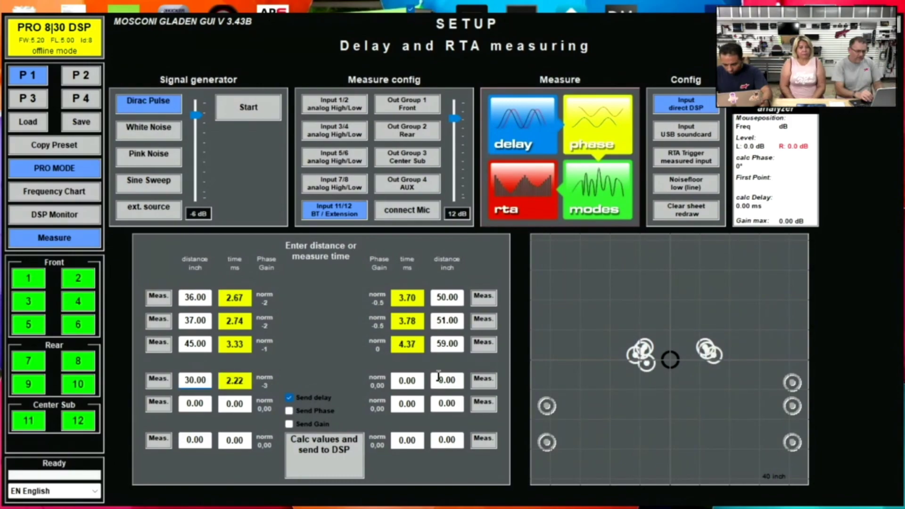
click(453, 380)
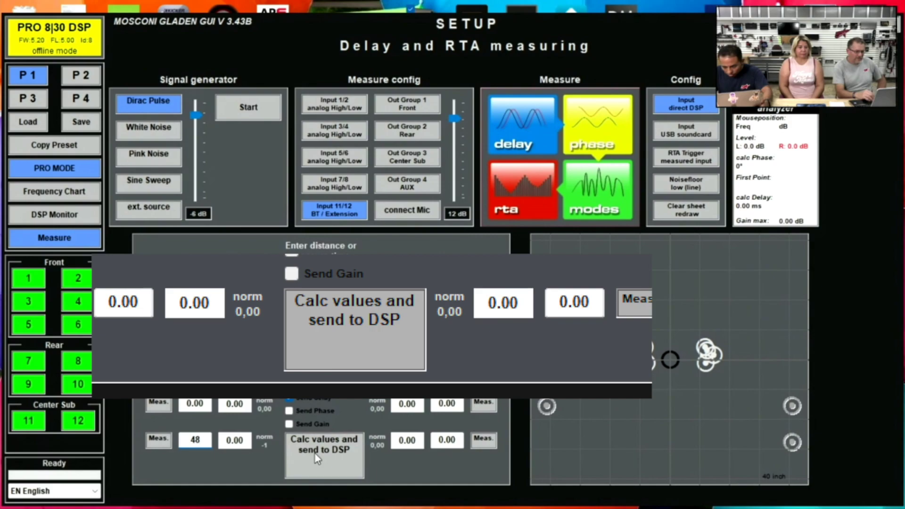
Compute delays from the entered distances, send them to the DSP, and return to Setup.
click(315, 453)
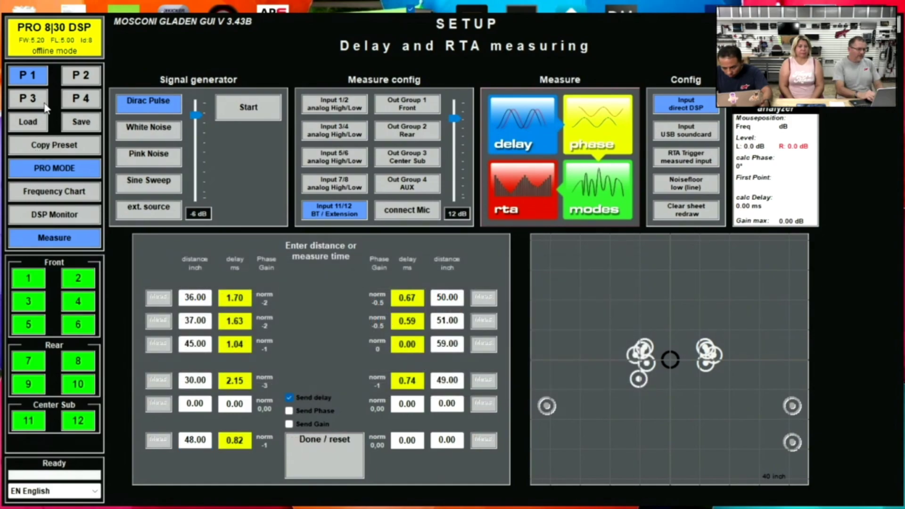
click(36, 75)
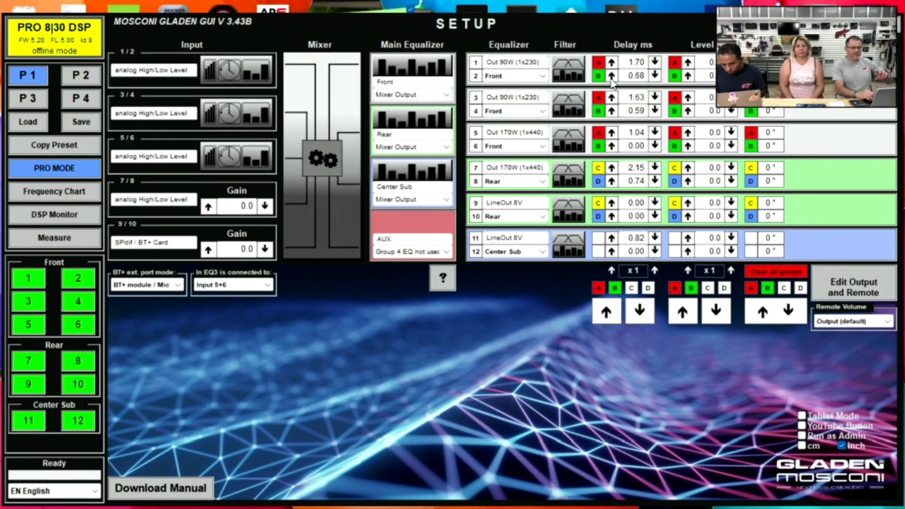
Set channel 2 delay to 0.68 ms, then shift only group A's delays to 1.70, 1.63 and 1.04 ms.
click(611, 79)
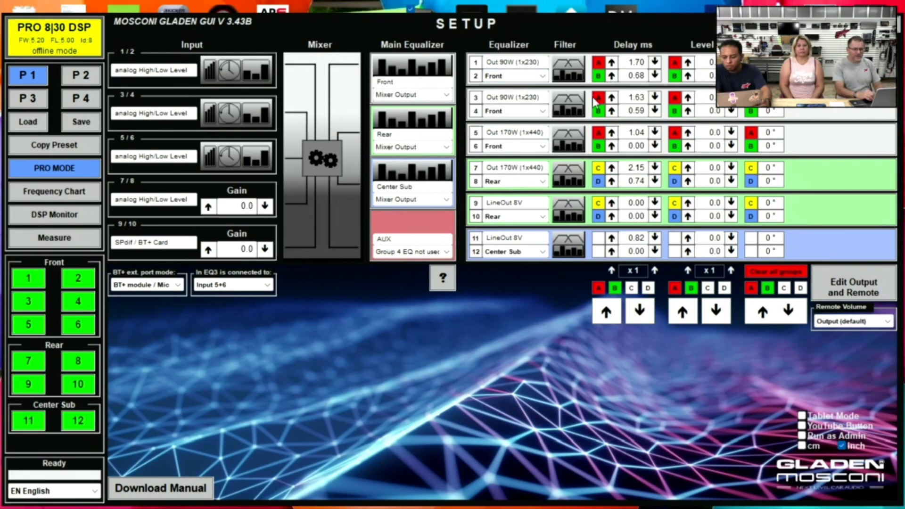
click(615, 290)
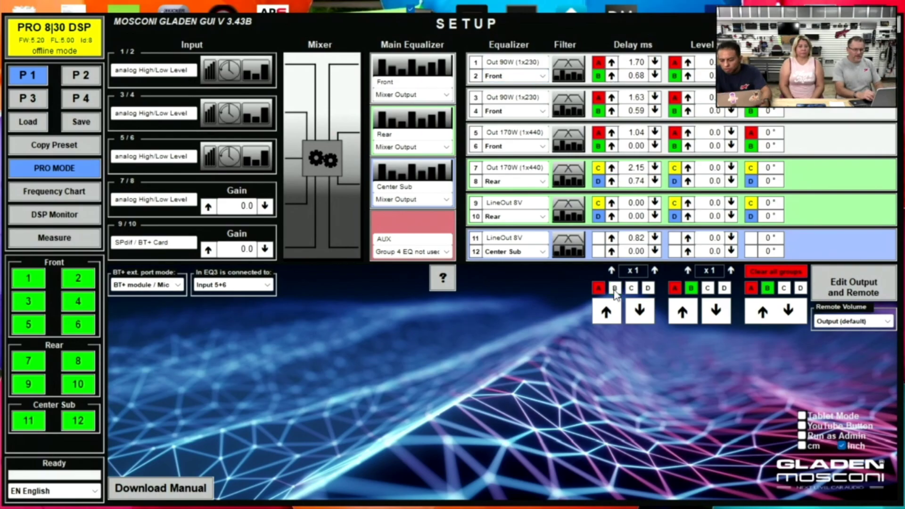
click(606, 313)
click(607, 313)
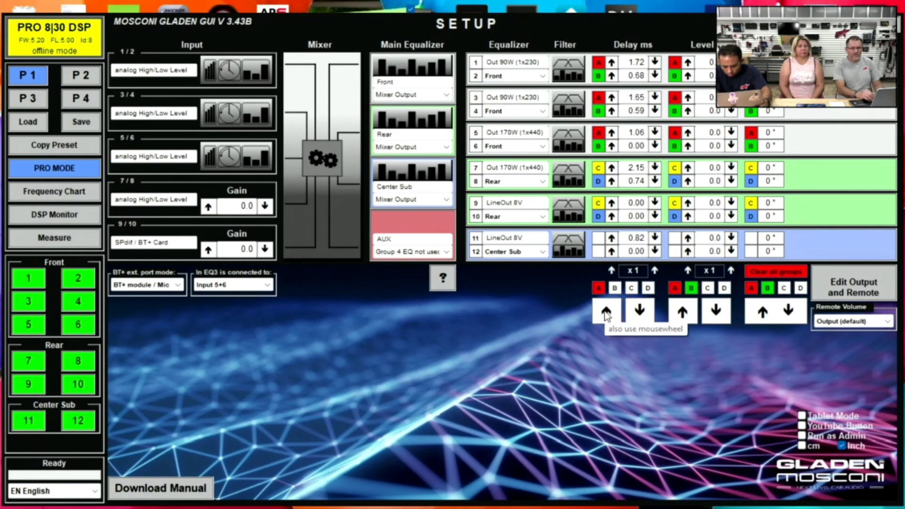
click(607, 314)
click(607, 314)
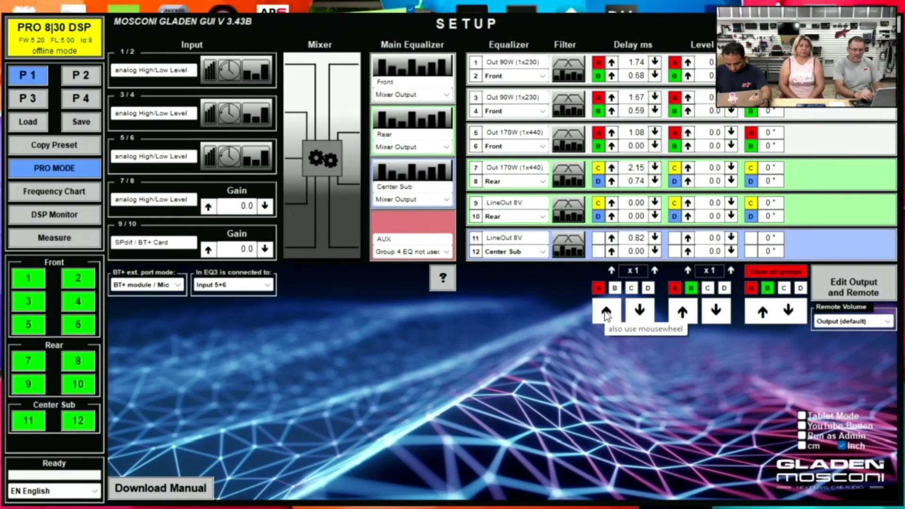
click(606, 312)
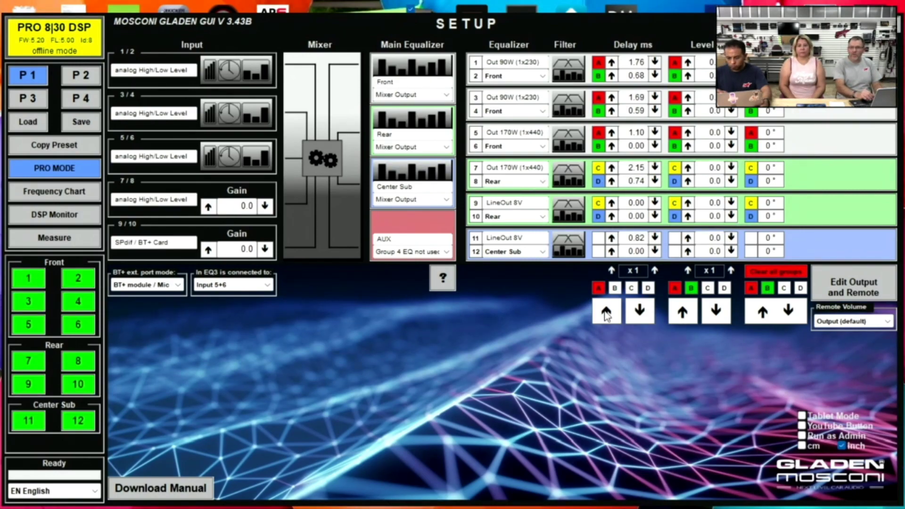
click(640, 311)
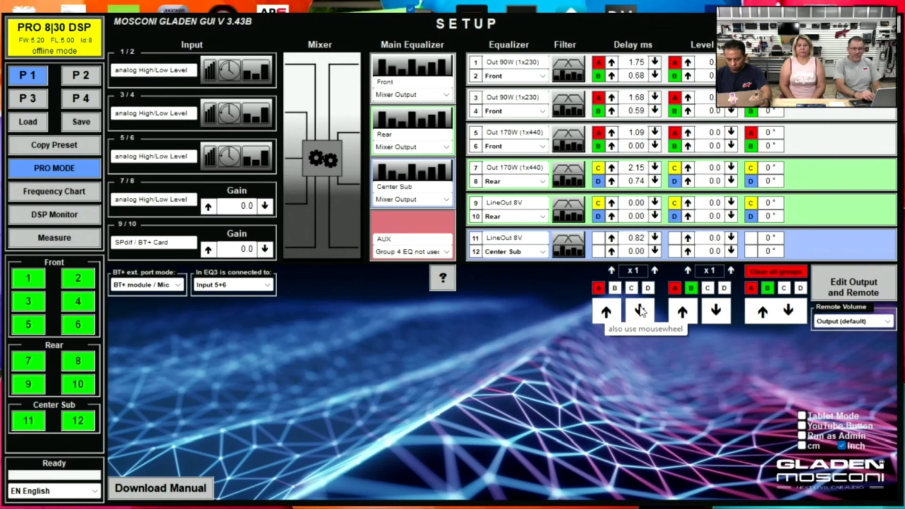
scroll(640, 311, down, 5)
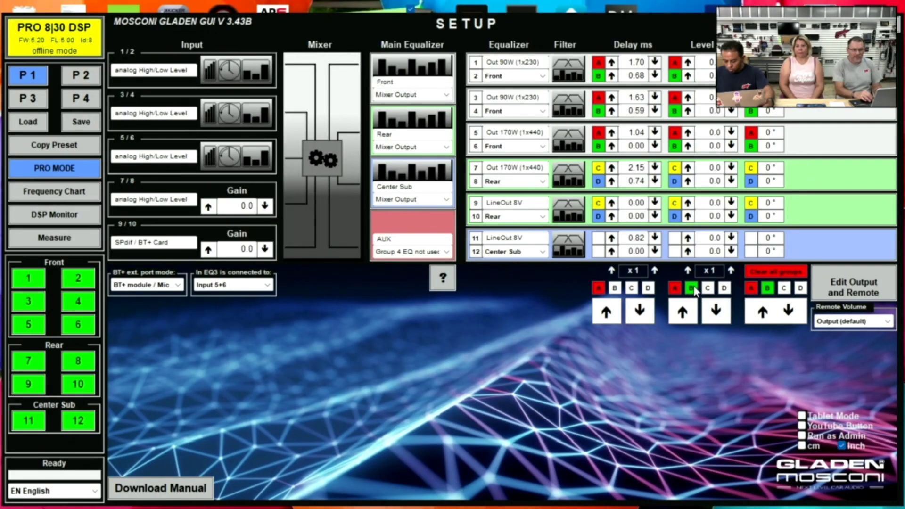
Lower group A's output levels in steps until channel 5 reads -2.0 dB.
click(717, 310)
click(717, 310)
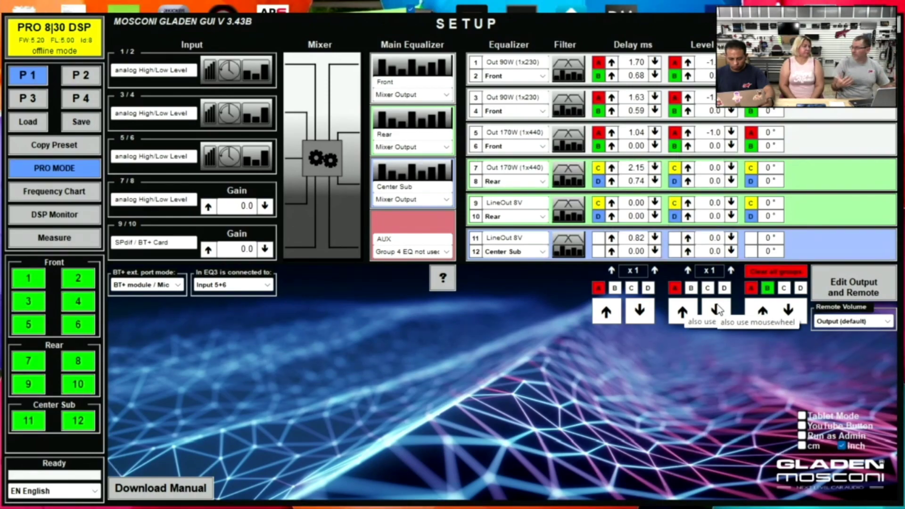
click(717, 310)
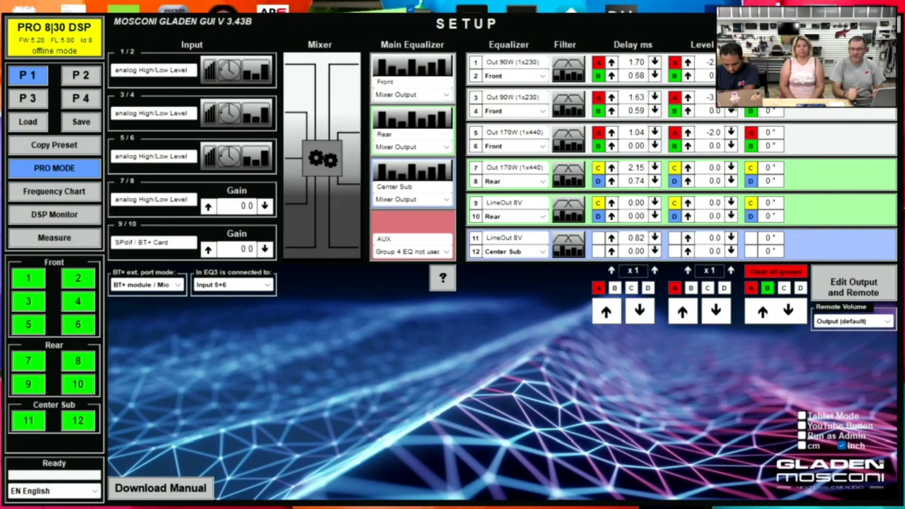